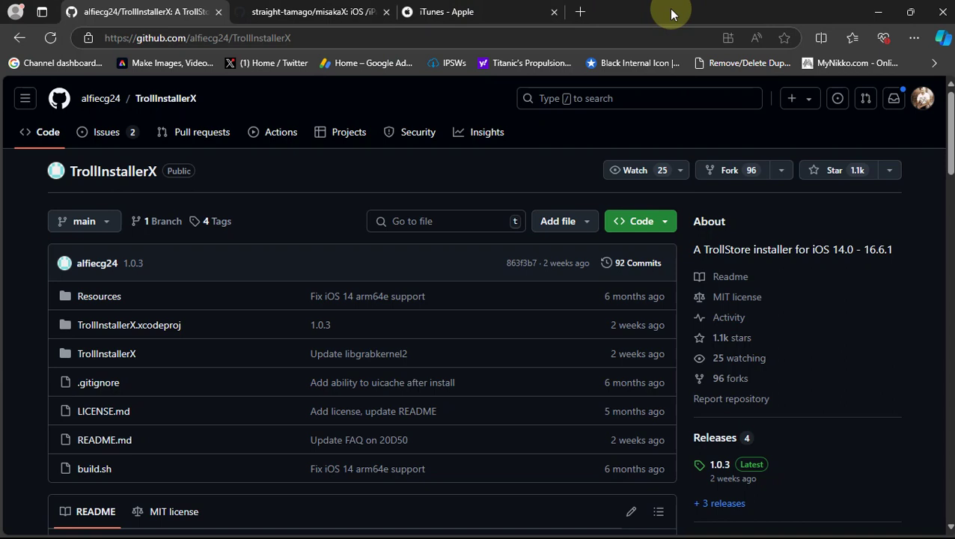
{"action": "left_click", "coordinate": [302, 15]}
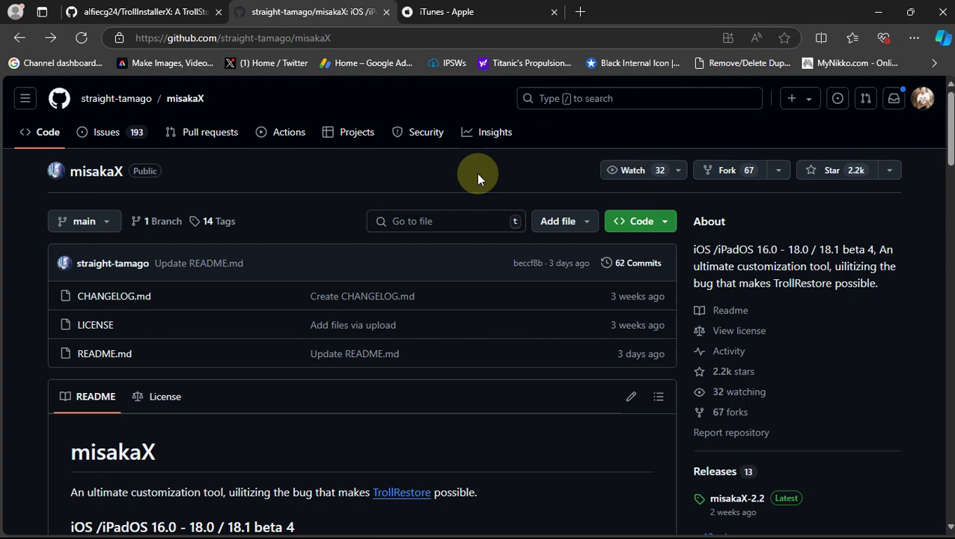
{"action": "left_click_drag", "start_coordinate": [949, 123], "coordinate": [941, 258]}
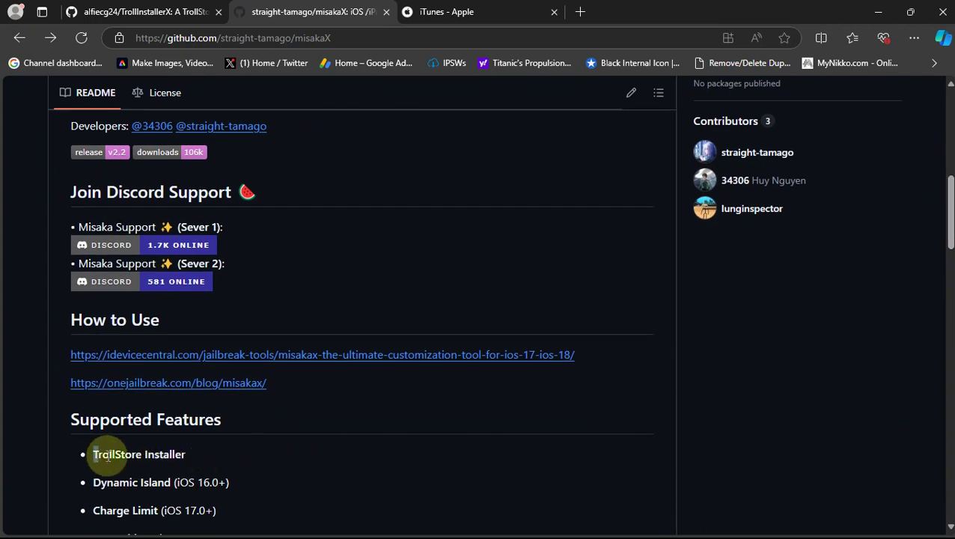
{"action": "left_click_drag", "start_coordinate": [92, 454], "coordinate": [186, 455]}
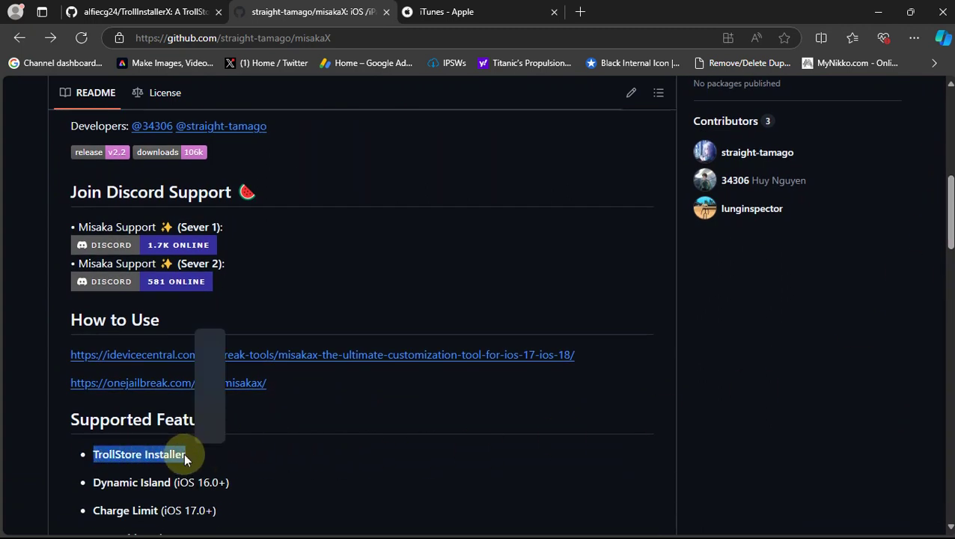
{"action": "left_click", "coordinate": [949, 209]}
{"action": "left_click_drag", "start_coordinate": [952, 210], "coordinate": [949, 116]}
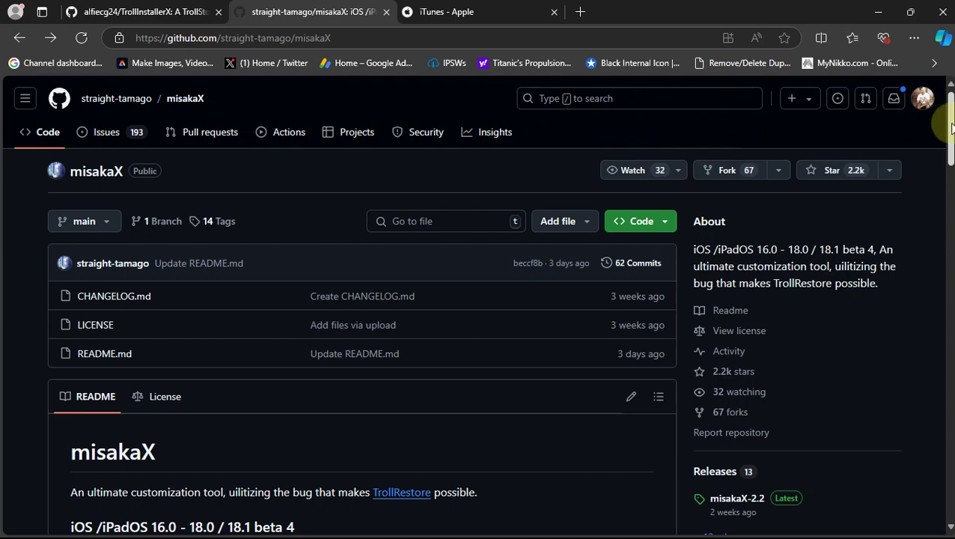
{"action": "scroll", "coordinate": [947, 120], "scroll_direction": "down", "scroll_amount": 3}
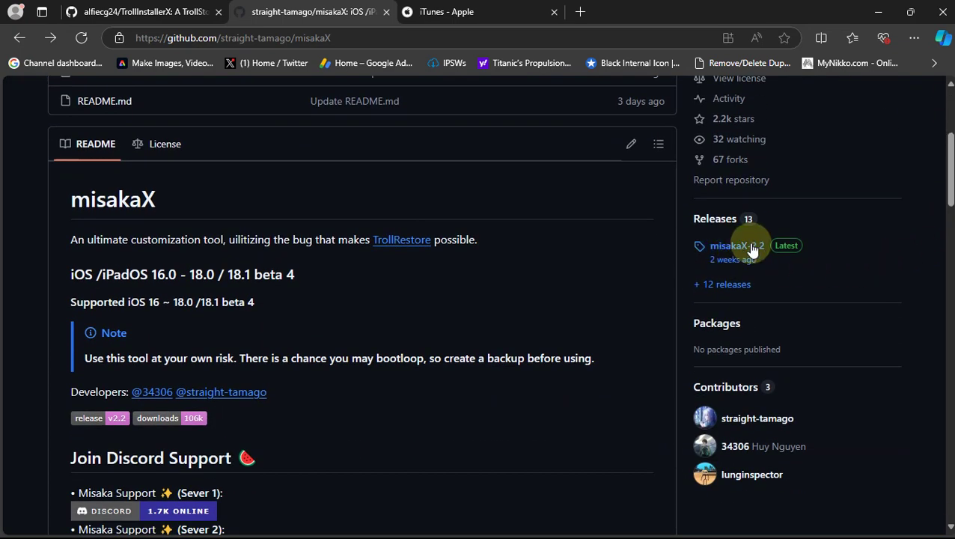
Step: Open the misakaX-2.2 GitHub release and review its macOS and Windows zip assets, then go to Apple's iTunes page
{"action": "left_click", "coordinate": [735, 247]}
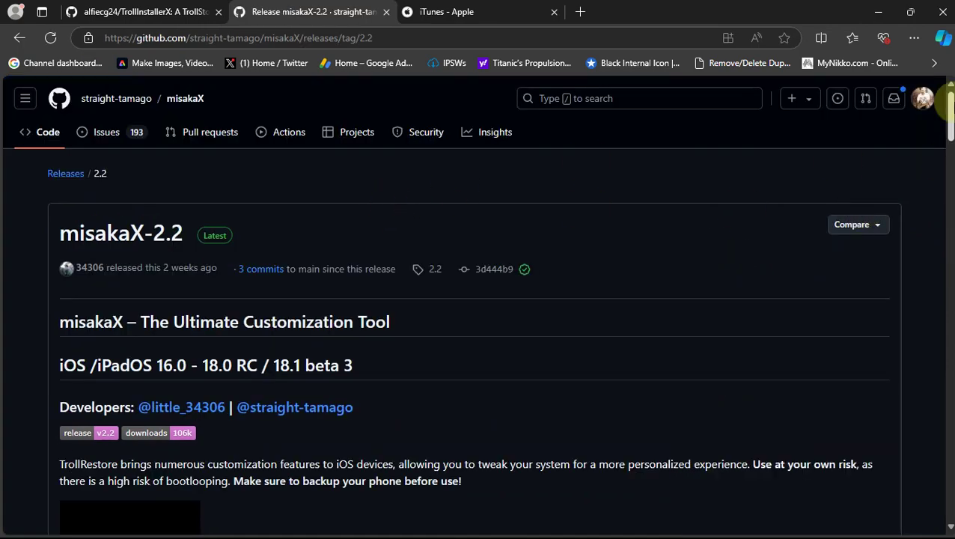
{"action": "left_click_drag", "start_coordinate": [945, 124], "coordinate": [945, 490]}
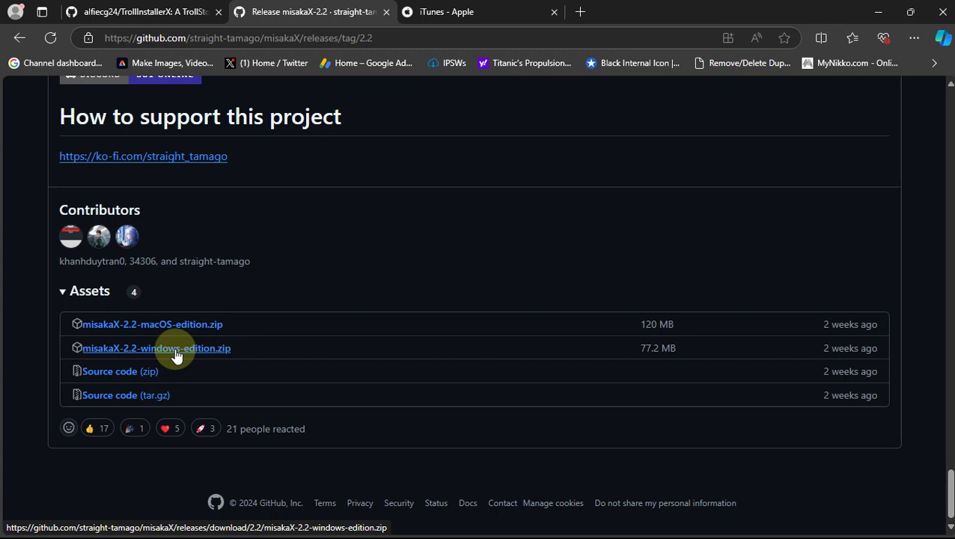
{"action": "key", "text": "ctrl+Tab"}
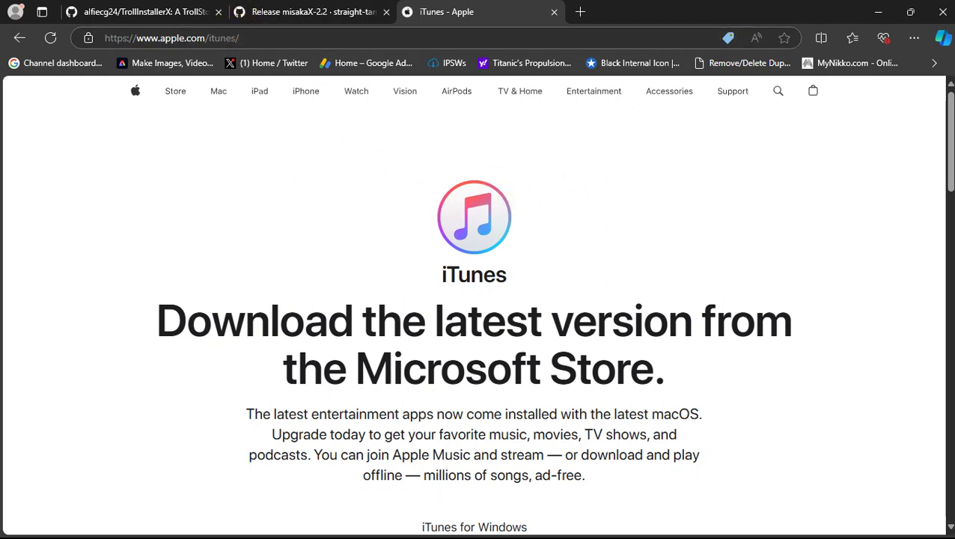
Step: Scroll Apple's iTunes for Windows page down to the 'Get it from Microsoft' option
{"action": "scroll", "coordinate": [937, 150], "scroll_direction": "down", "scroll_amount": 4}
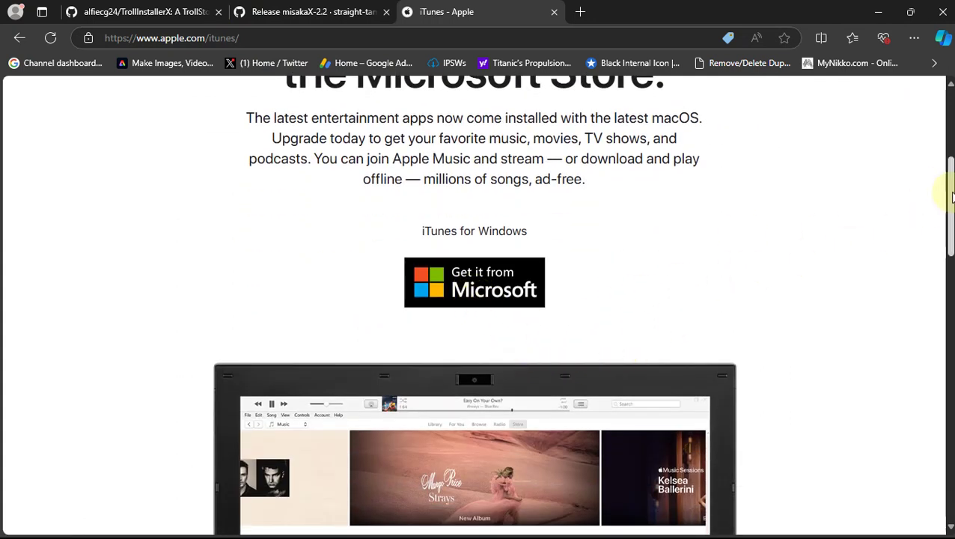
{"action": "scroll", "coordinate": [938, 196], "scroll_direction": "down", "scroll_amount": 6}
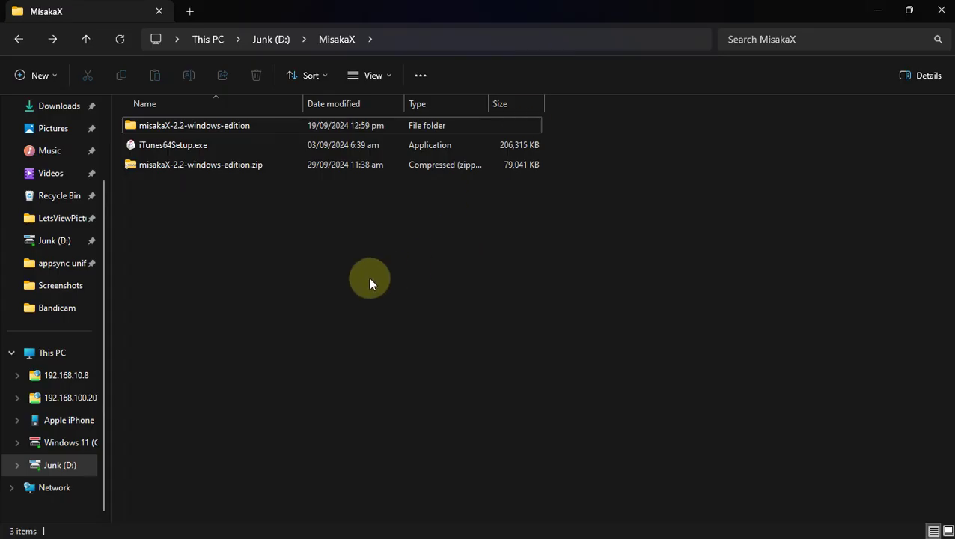
Step: Check iTunes64Setup.exe, the misakaX Windows zip and the extracted misakaX folder in D:\MisakaX
{"action": "left_click", "coordinate": [180, 150]}
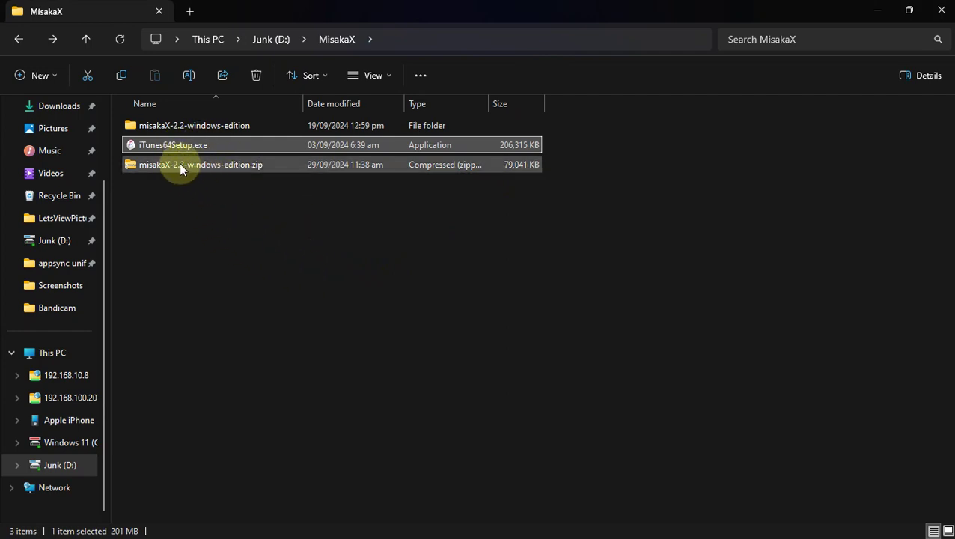
{"action": "left_click", "coordinate": [212, 165]}
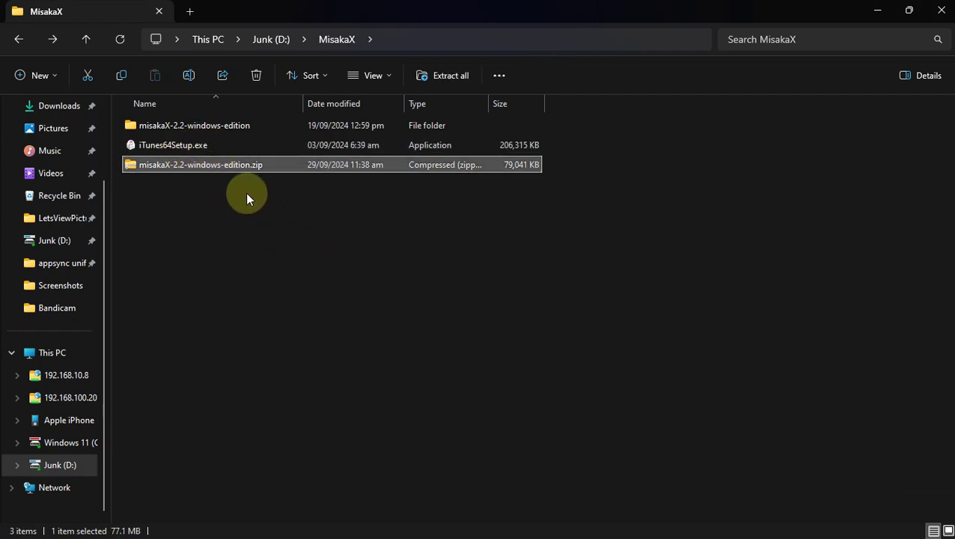
{"action": "right_click", "coordinate": [197, 164]}
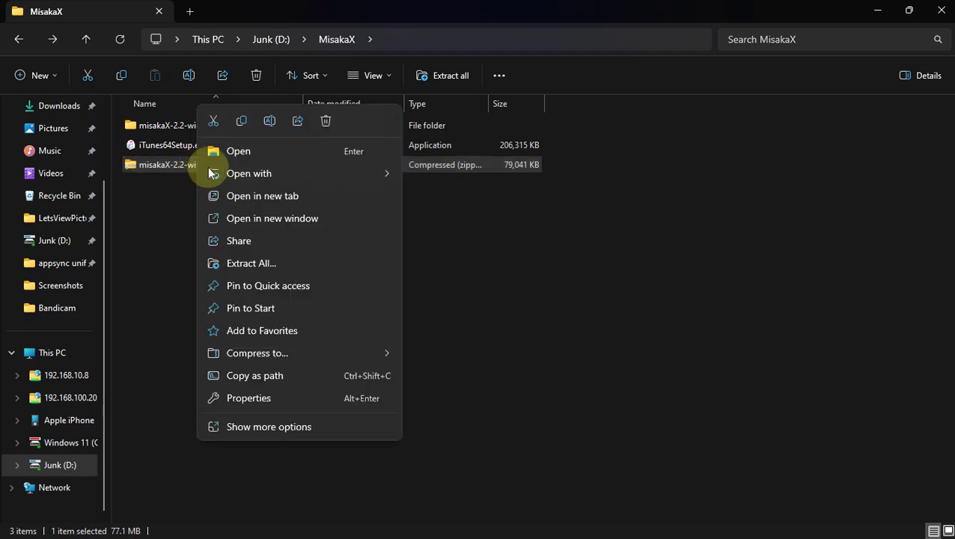
{"action": "left_click", "coordinate": [164, 252]}
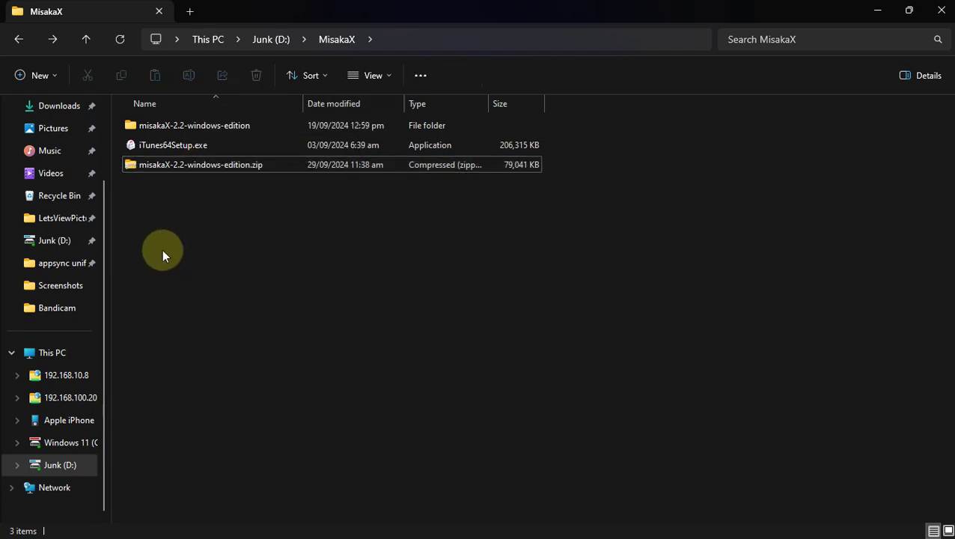
{"action": "left_click", "coordinate": [215, 128]}
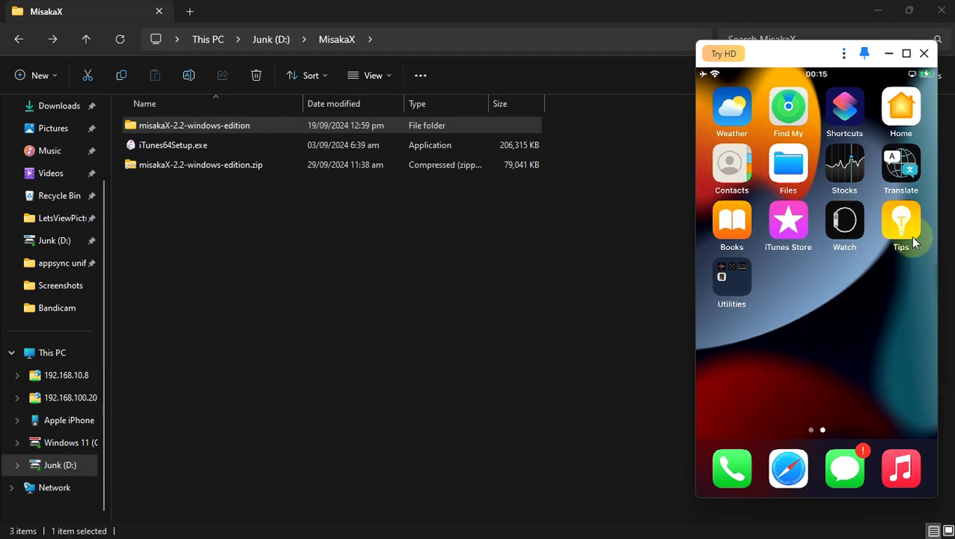
{"action": "left_click", "coordinate": [903, 227]}
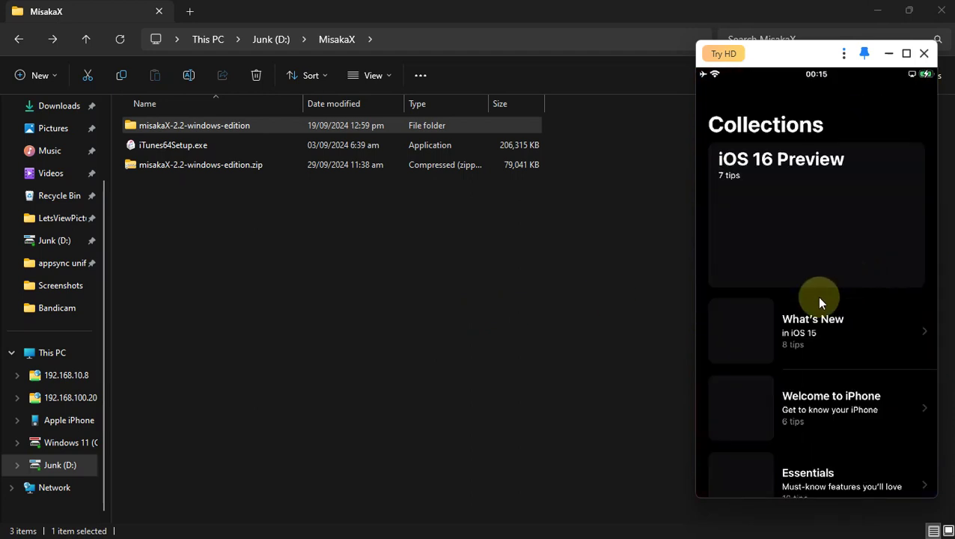
{"action": "left_click_drag", "start_coordinate": [839, 314], "coordinate": [894, 338]}
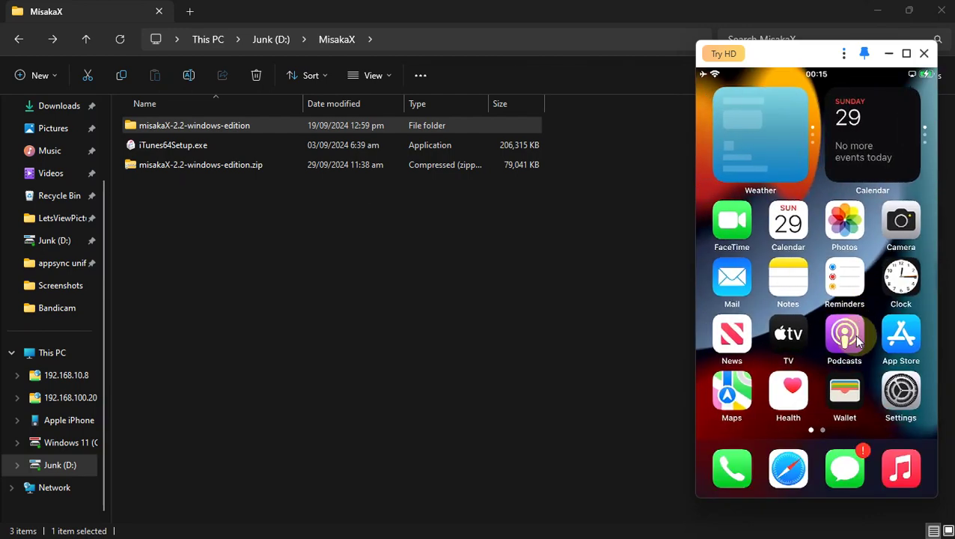
{"action": "left_click", "coordinate": [894, 340]}
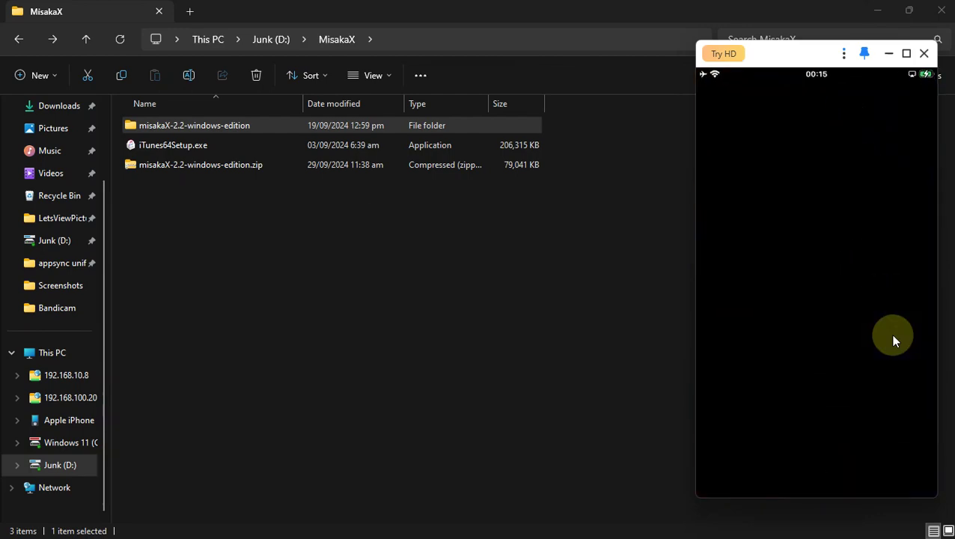
{"action": "type", "text": "t"}
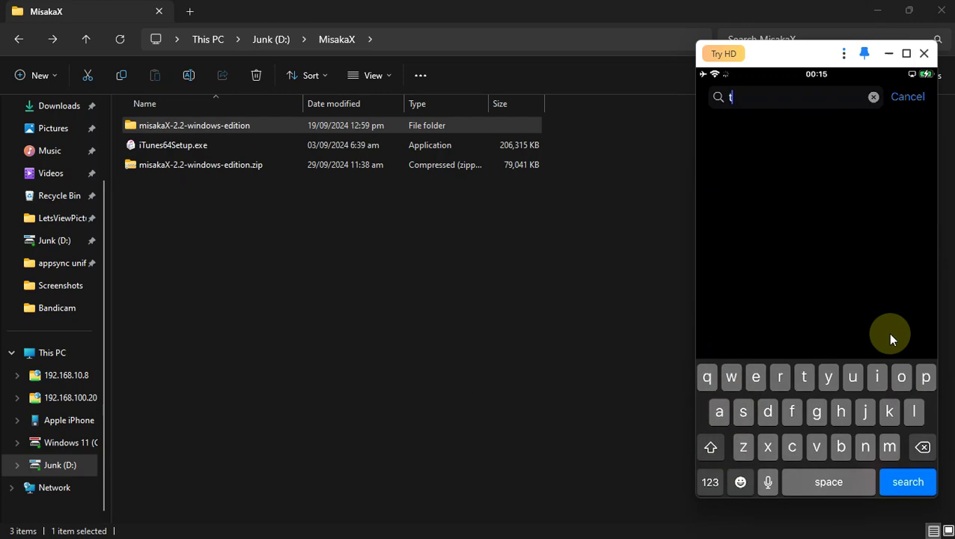
{"action": "type", "text": "ips"}
{"action": "key", "text": "Return"}
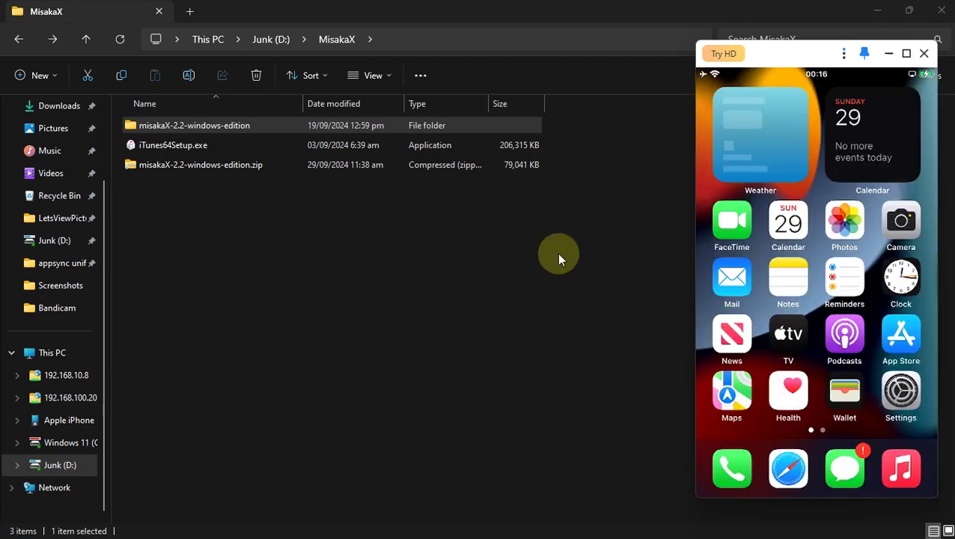
Step: Run misakaX.exe from misakaX-2.2-windows-edition, install TrollStore and confirm the success message
{"action": "double_click", "coordinate": [190, 124]}
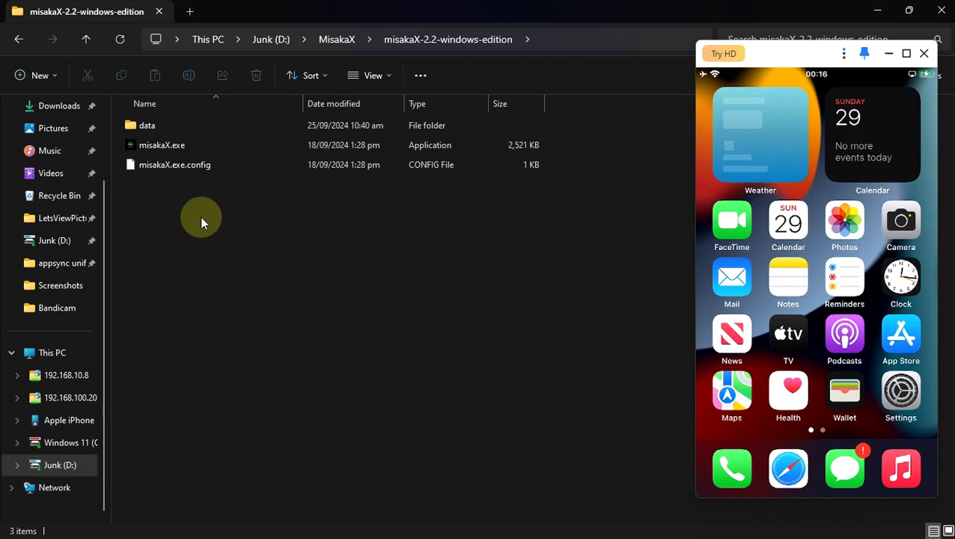
{"action": "double_click", "coordinate": [166, 146]}
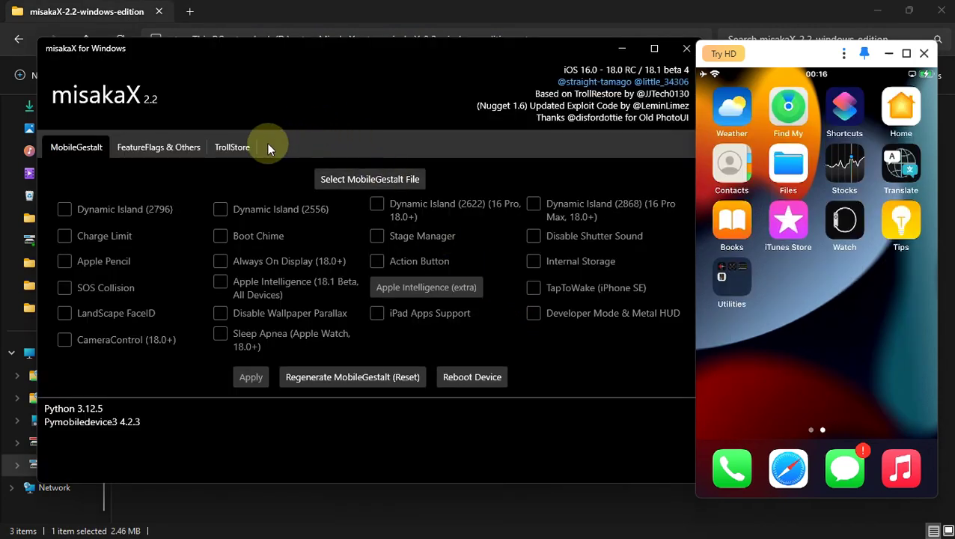
{"action": "left_click", "coordinate": [225, 147]}
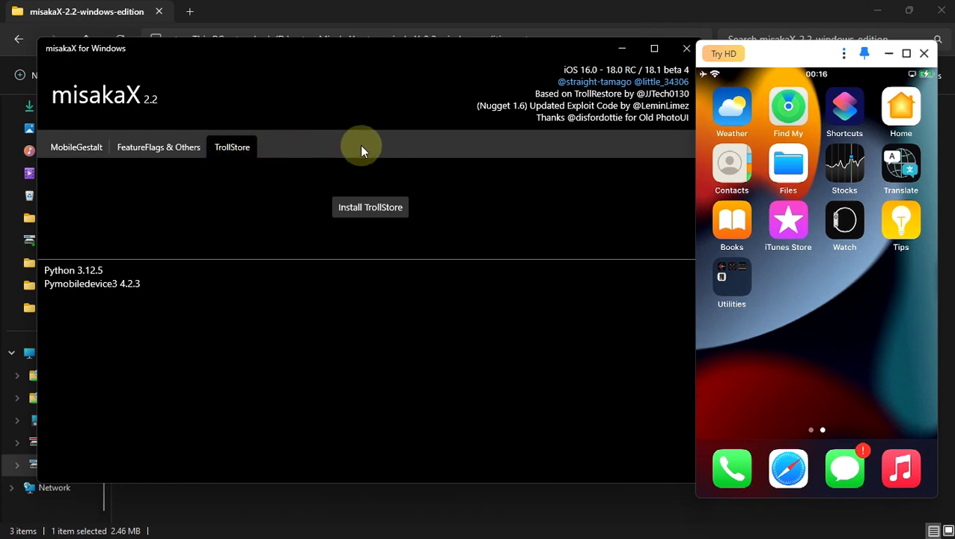
{"action": "left_click", "coordinate": [369, 210]}
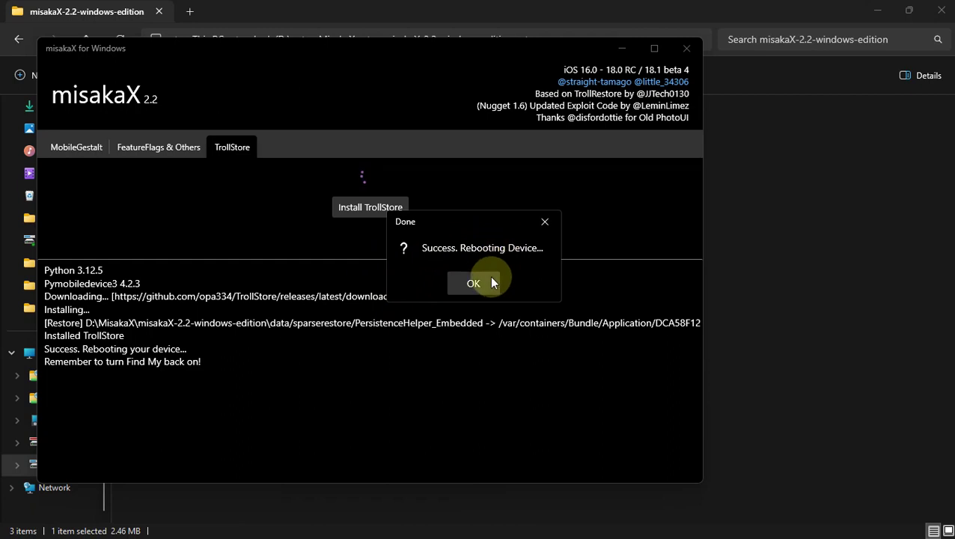
{"action": "left_click", "coordinate": [472, 284]}
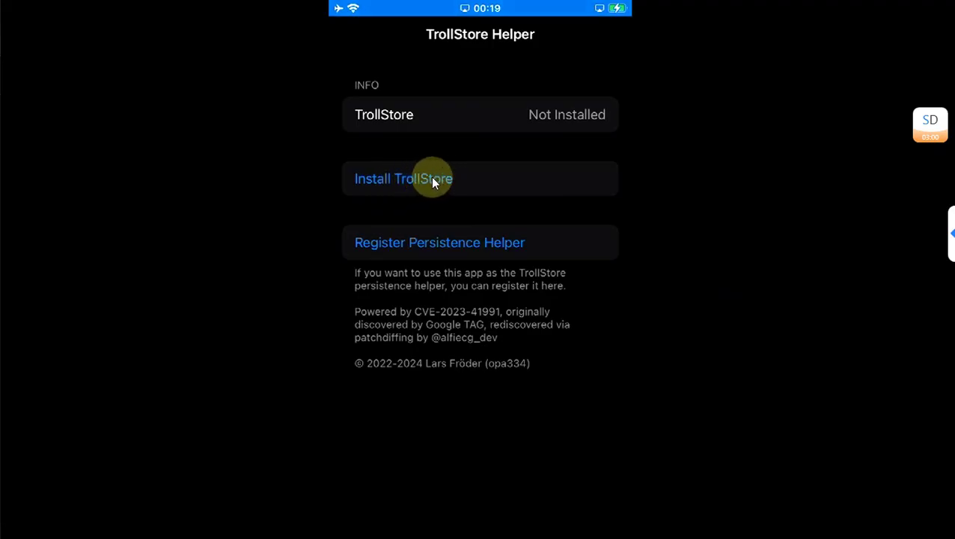
Step: Install TrollStore from the Tips helper, then launch it from the second home screen page
{"action": "left_click", "coordinate": [432, 179]}
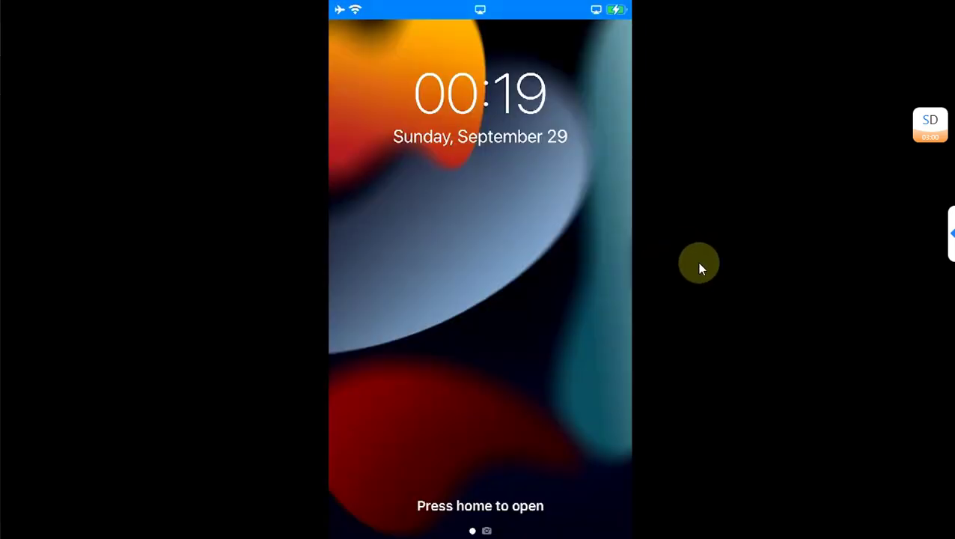
{"action": "left_click_drag", "start_coordinate": [696, 262], "coordinate": [629, 261]}
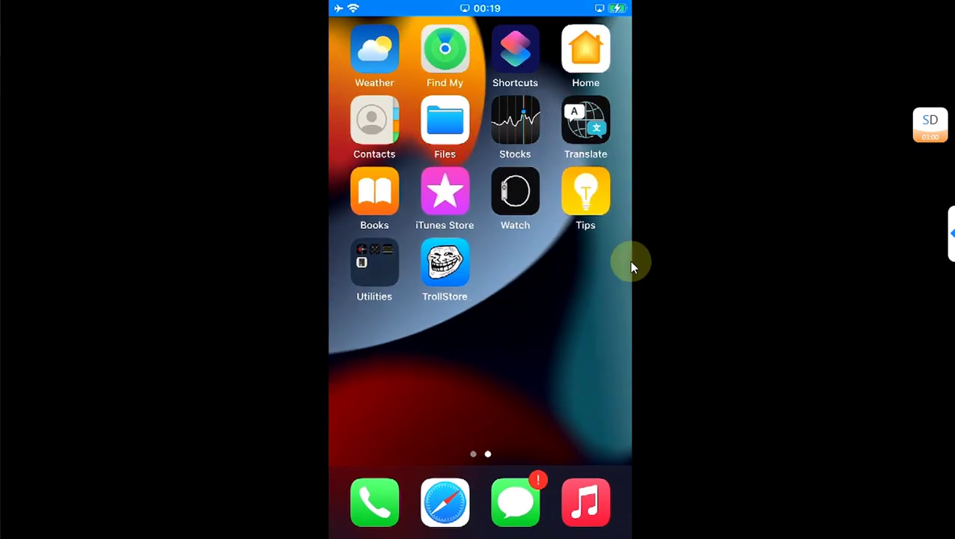
{"action": "left_click", "coordinate": [434, 266]}
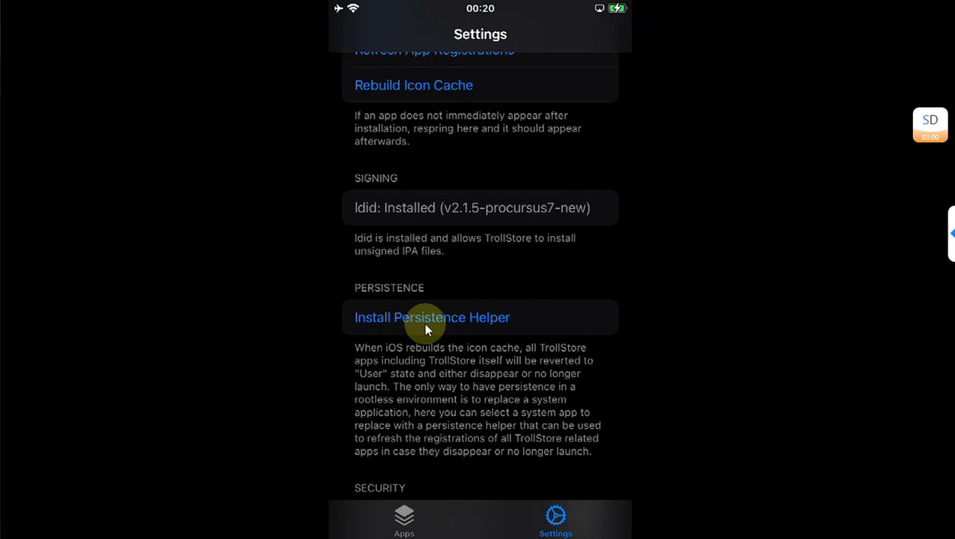
Step: Install TrollStore's persistence helper into the Tips app and scroll through the settings
{"action": "left_click", "coordinate": [464, 324]}
{"action": "scroll", "coordinate": [569, 366], "scroll_direction": "down", "scroll_amount": 3}
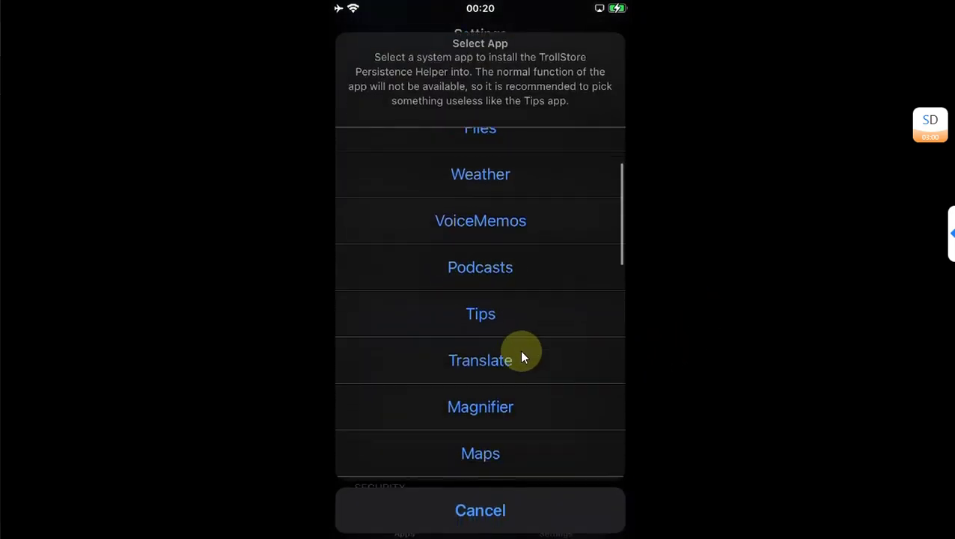
{"action": "left_click", "coordinate": [491, 322]}
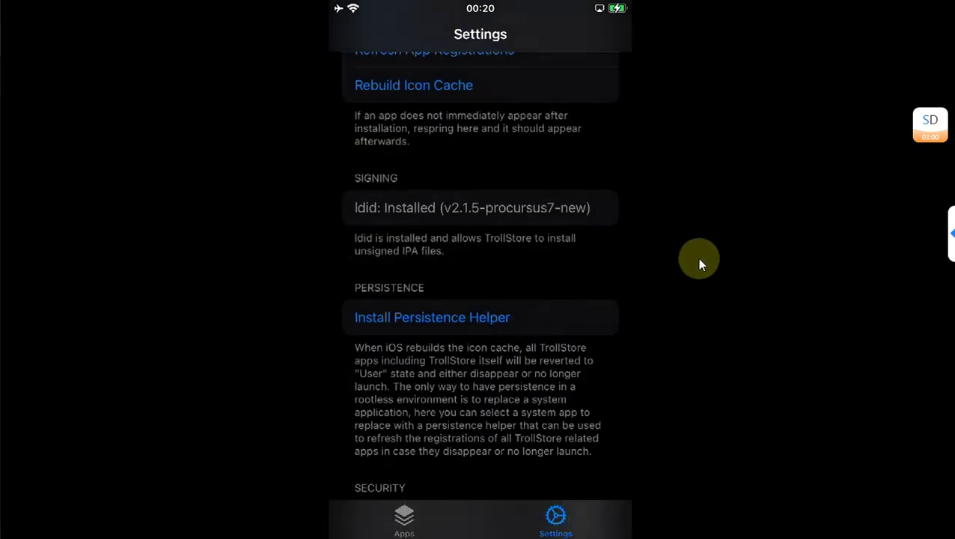
{"action": "left_click_drag", "start_coordinate": [418, 412], "coordinate": [636, 297]}
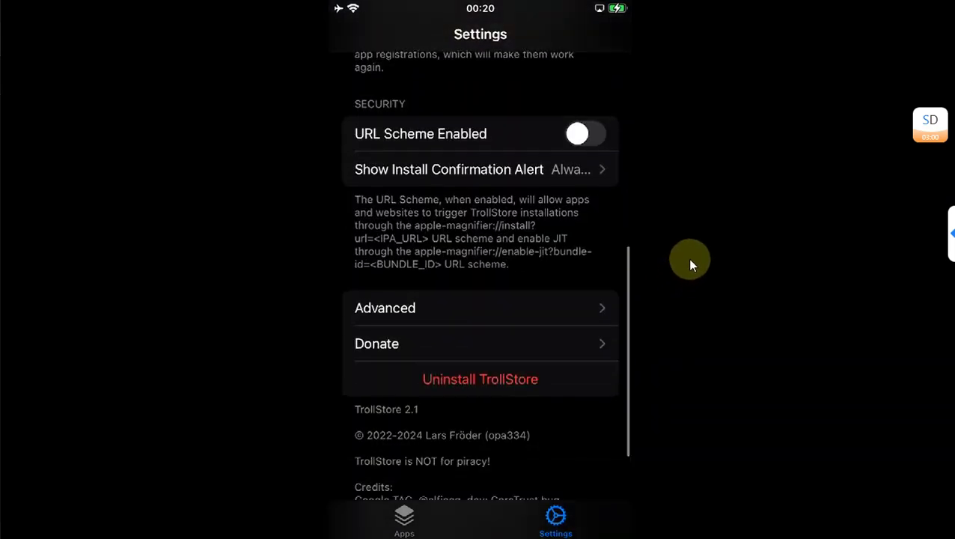